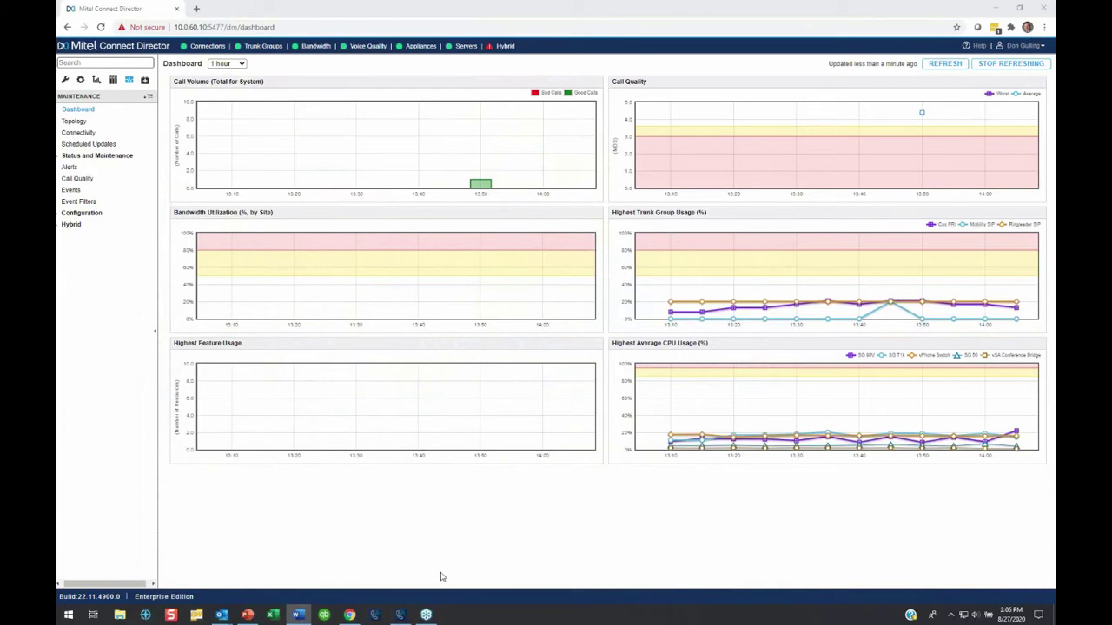
Minimize the browser showing the Connect Director dashboard to reveal the Connect client.
{"action": "left_click", "coordinate": [995, 9]}
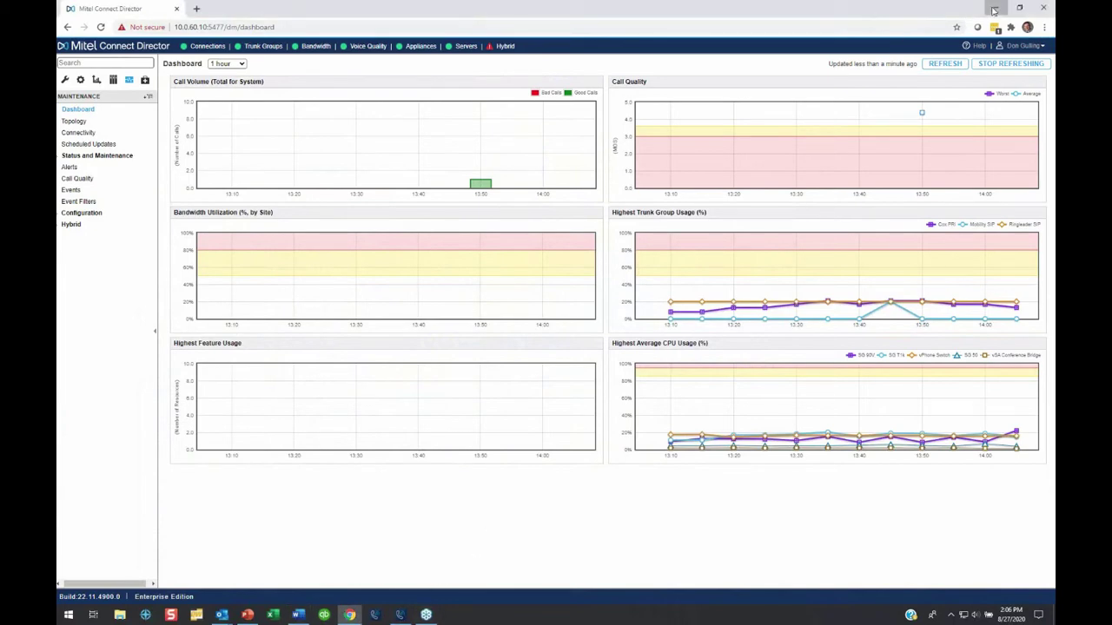
Move the Connect window up-left and search contacts by a contact's full name.
{"action": "left_click_drag", "start_coordinate": [191, 78], "coordinate": [163, 64]}
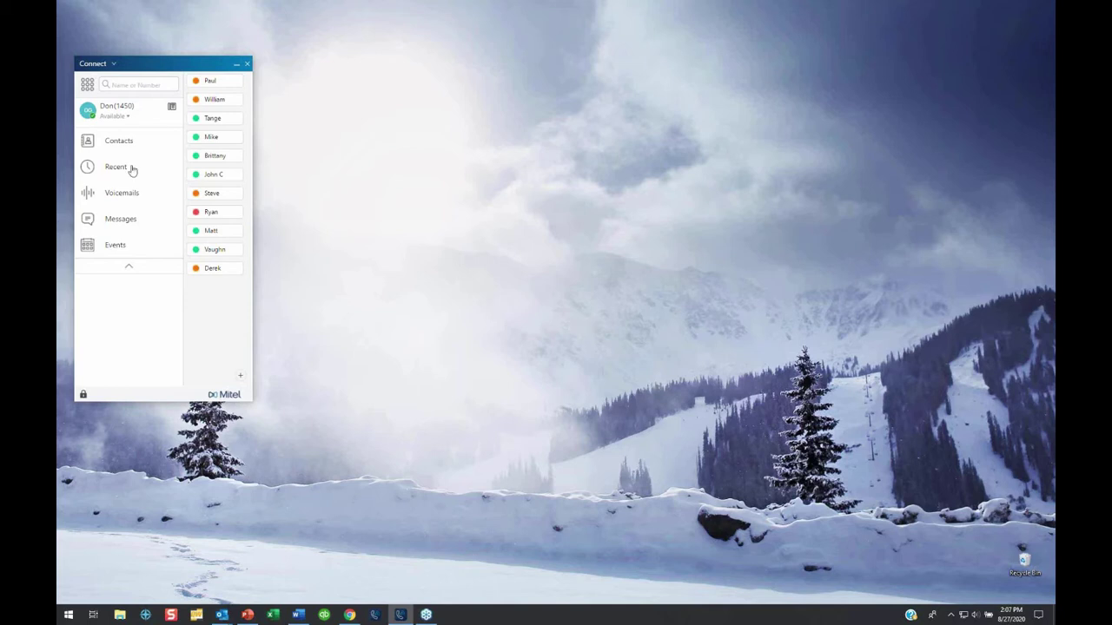
{"action": "left_click", "coordinate": [126, 84]}
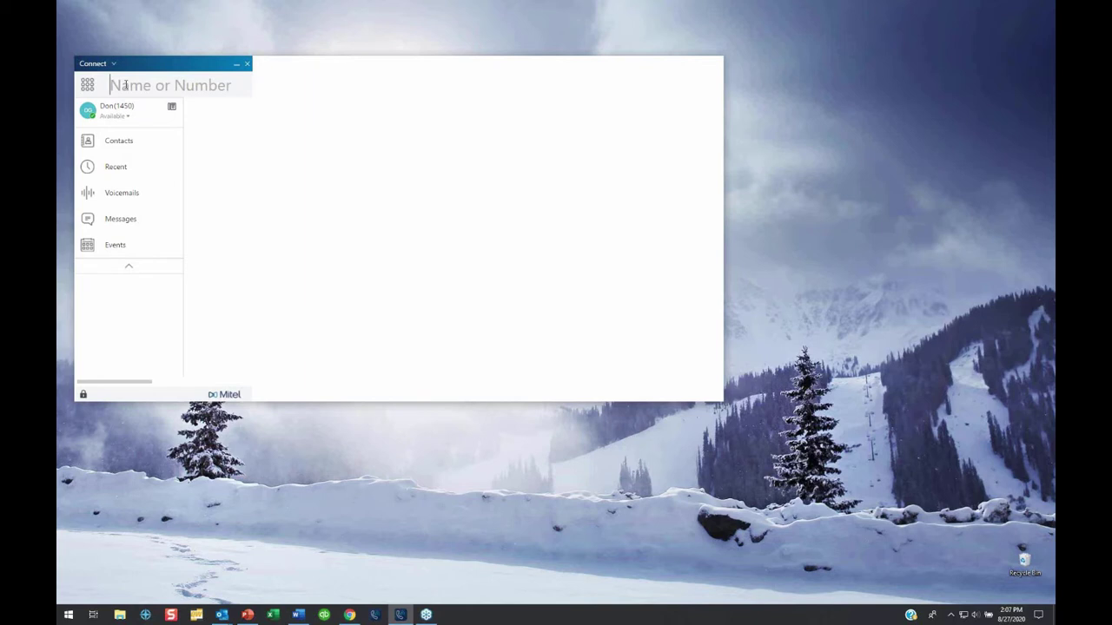
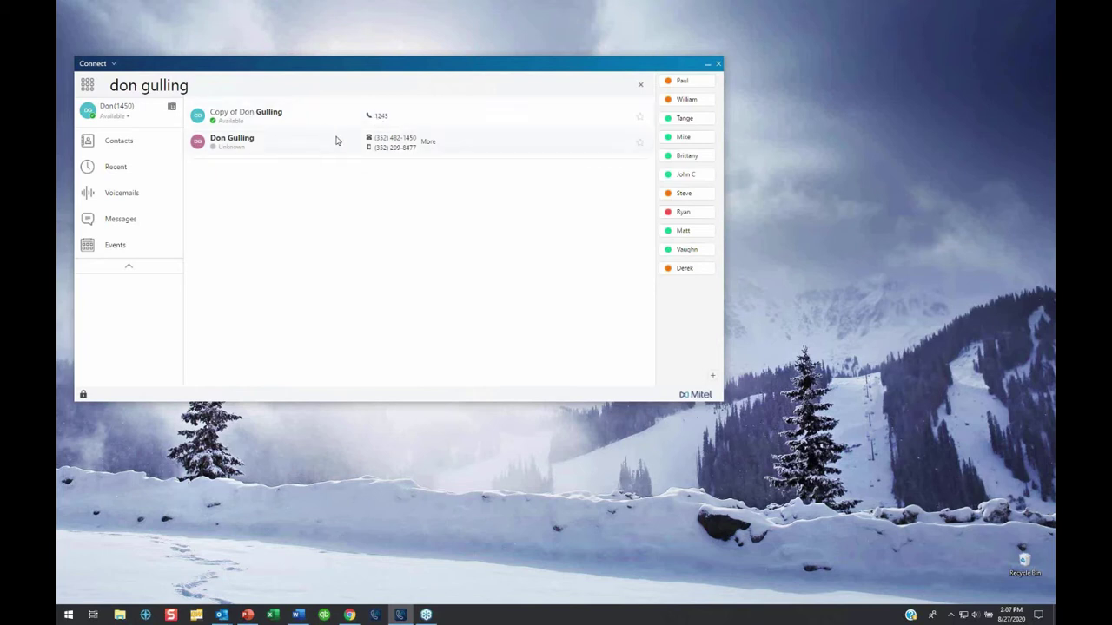
Check the original contact's callable numbers in its detail panel, then close the panel.
{"action": "left_click", "coordinate": [428, 142]}
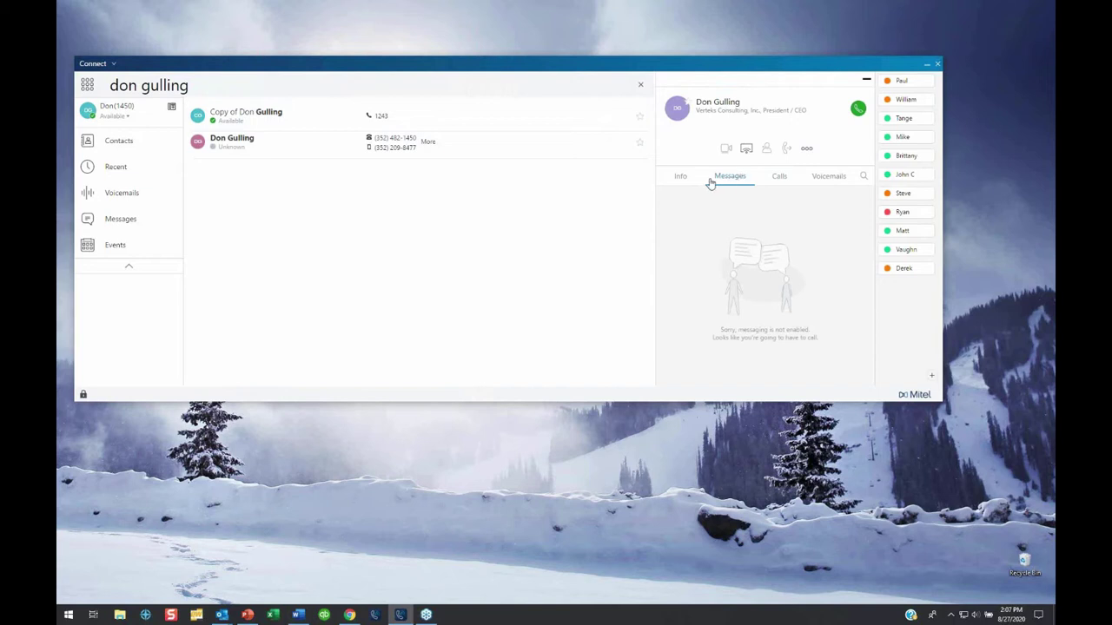
{"action": "left_click", "coordinate": [859, 111]}
{"action": "left_click", "coordinate": [864, 83]}
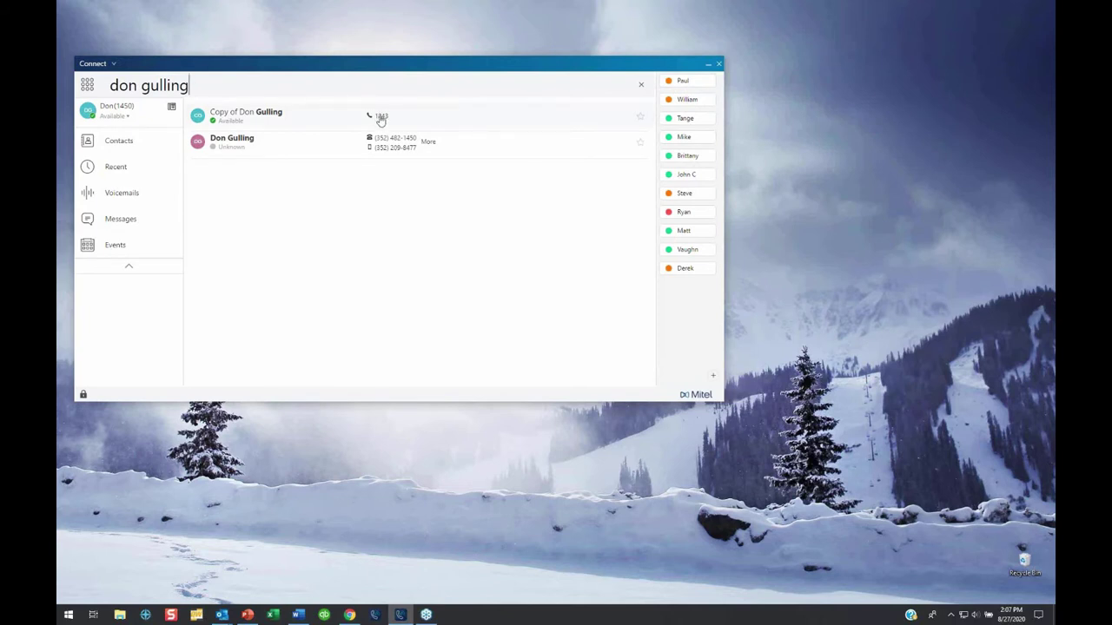
Call the copied contact's extension and hang up the call.
{"action": "left_click", "coordinate": [380, 121]}
{"action": "left_click", "coordinate": [380, 121]}
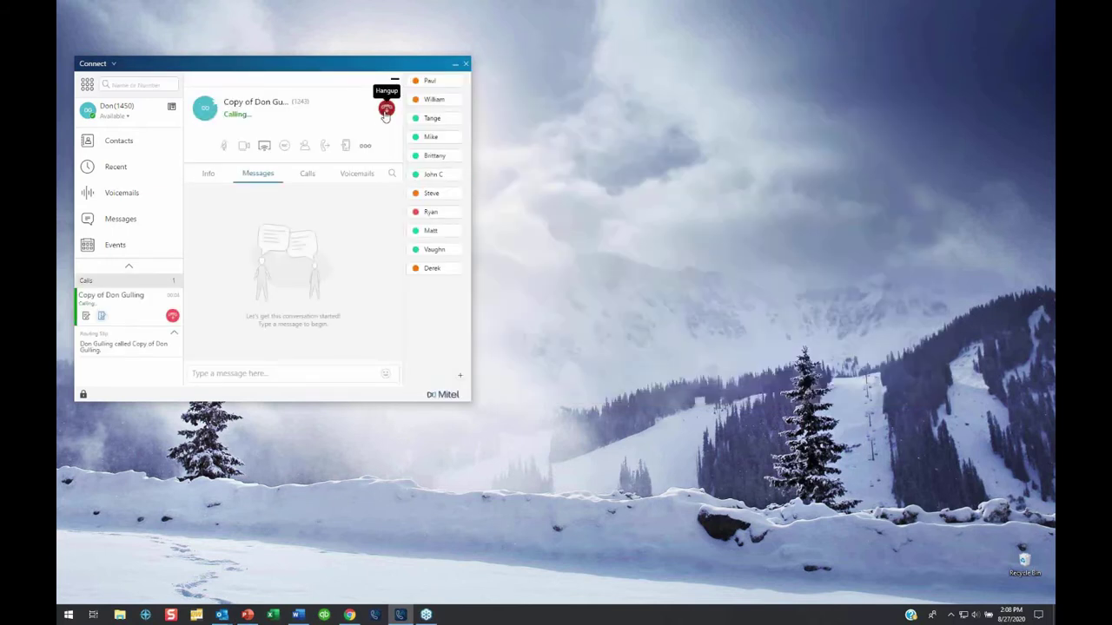
{"action": "left_click", "coordinate": [385, 109]}
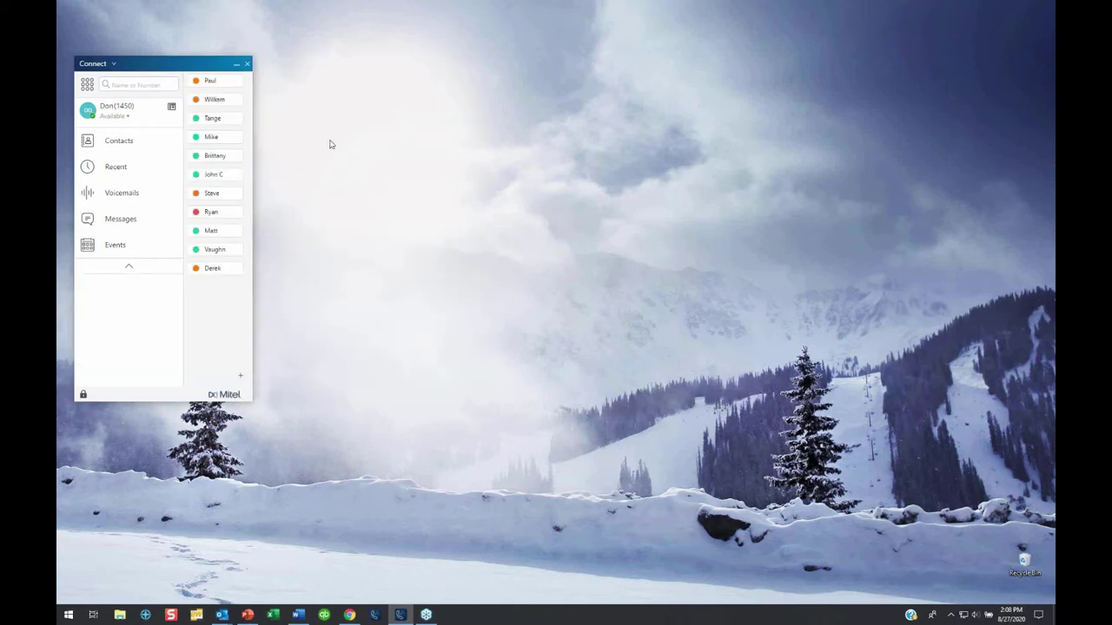
Search contacts by a surname, view one result's message history, then close its panel.
{"action": "left_click", "coordinate": [112, 84]}
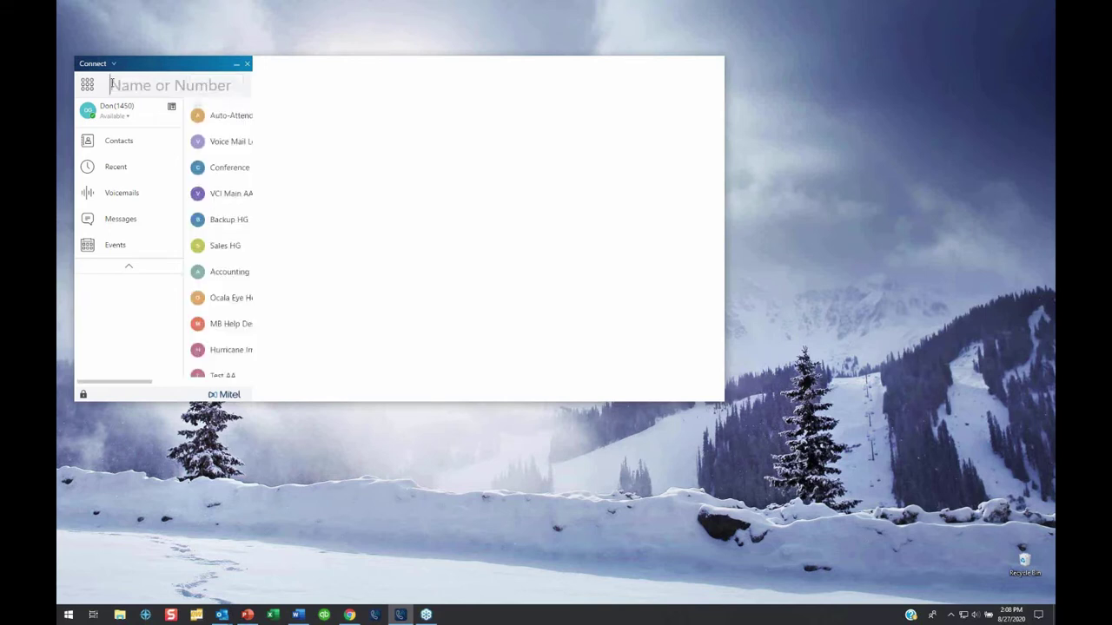
{"action": "type", "text": "duphily"}
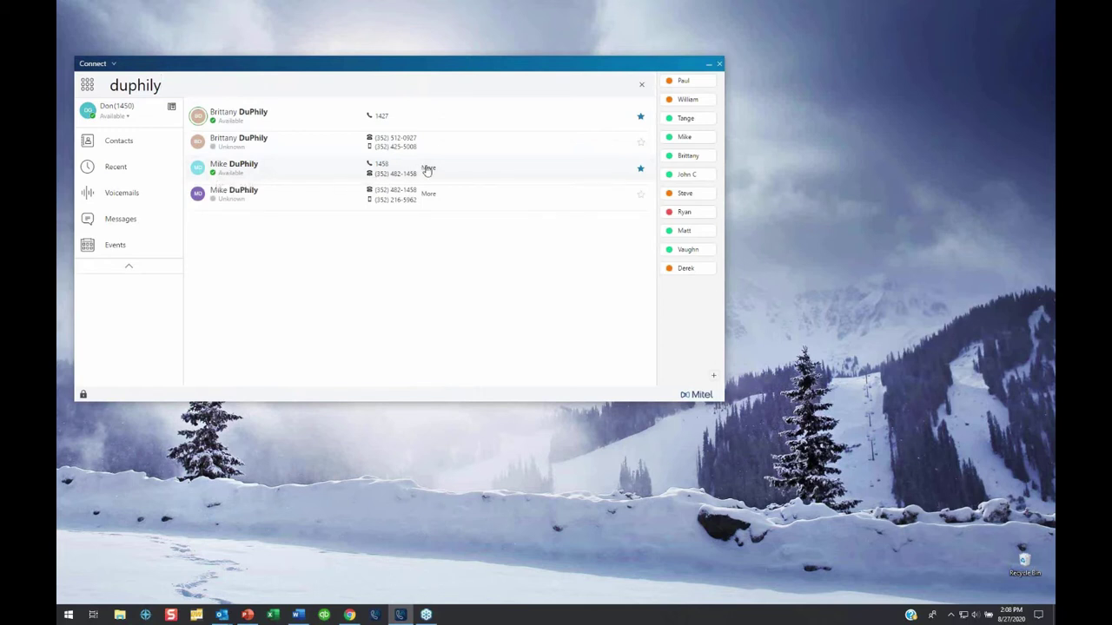
{"action": "left_click", "coordinate": [429, 169]}
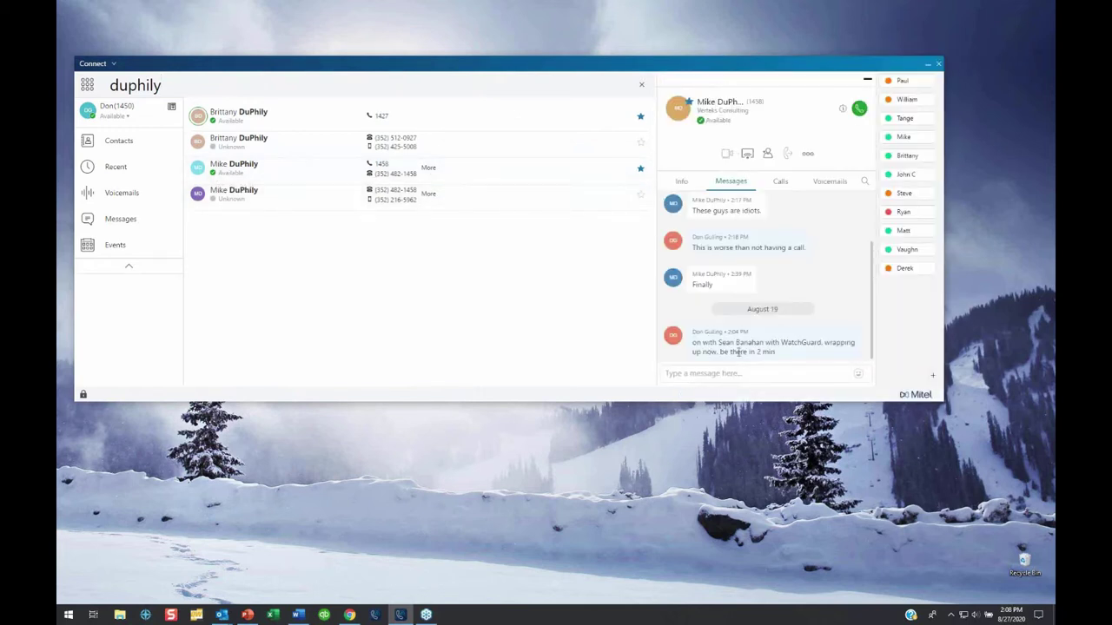
{"action": "left_click", "coordinate": [866, 81]}
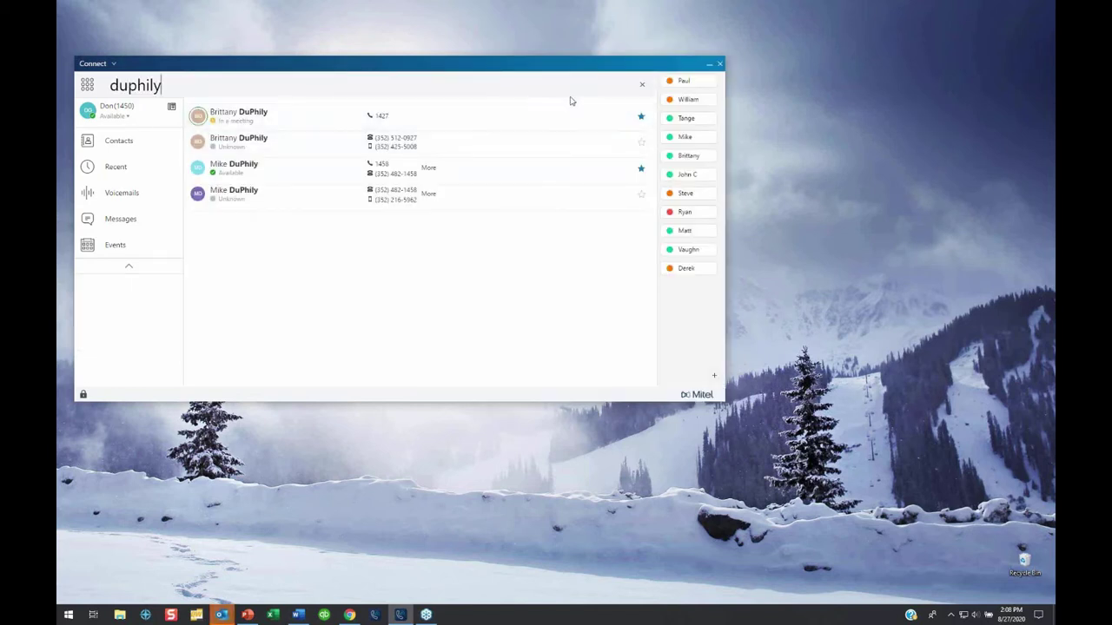
{"action": "left_click", "coordinate": [641, 85]}
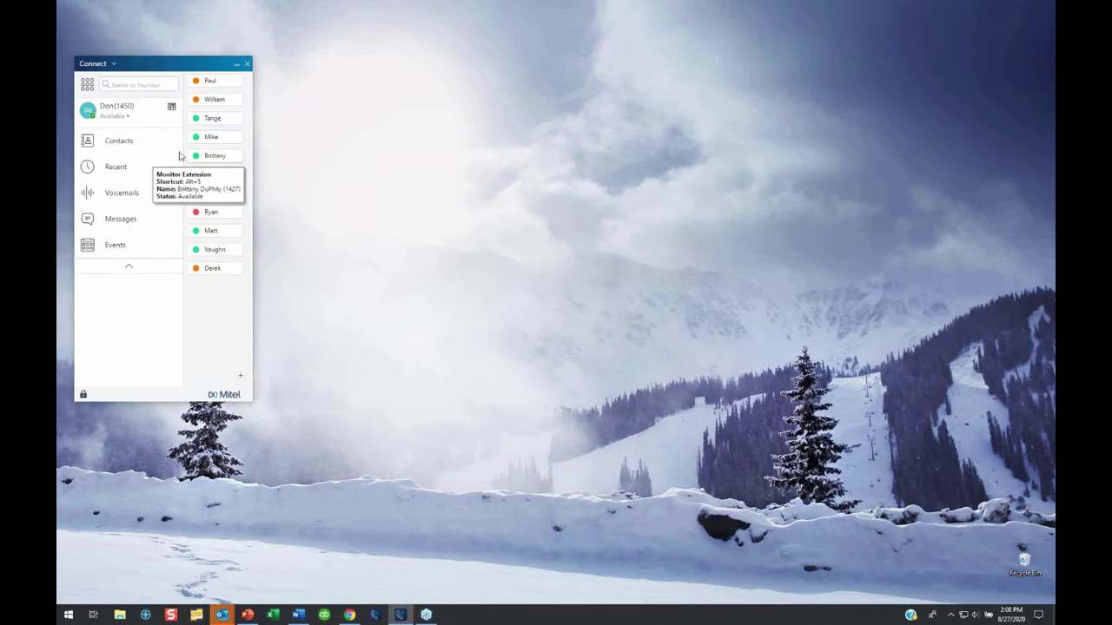
{"action": "left_click", "coordinate": [122, 143]}
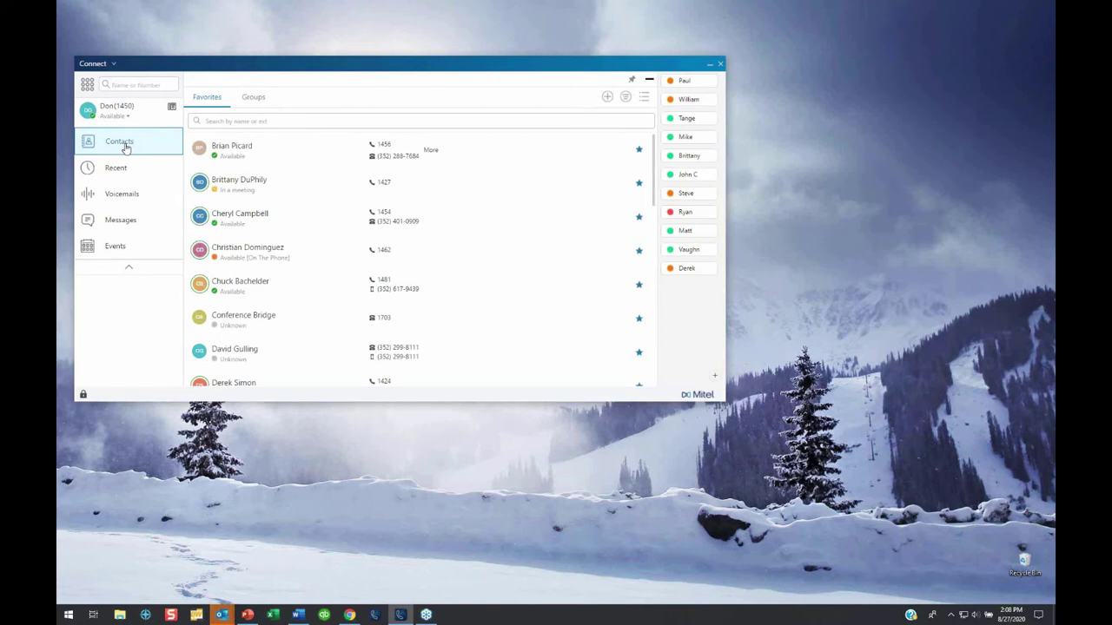
{"action": "scroll", "coordinate": [257, 270], "scroll_direction": "down", "scroll_amount": 1}
{"action": "scroll", "coordinate": [257, 269], "scroll_direction": "down", "scroll_amount": 10}
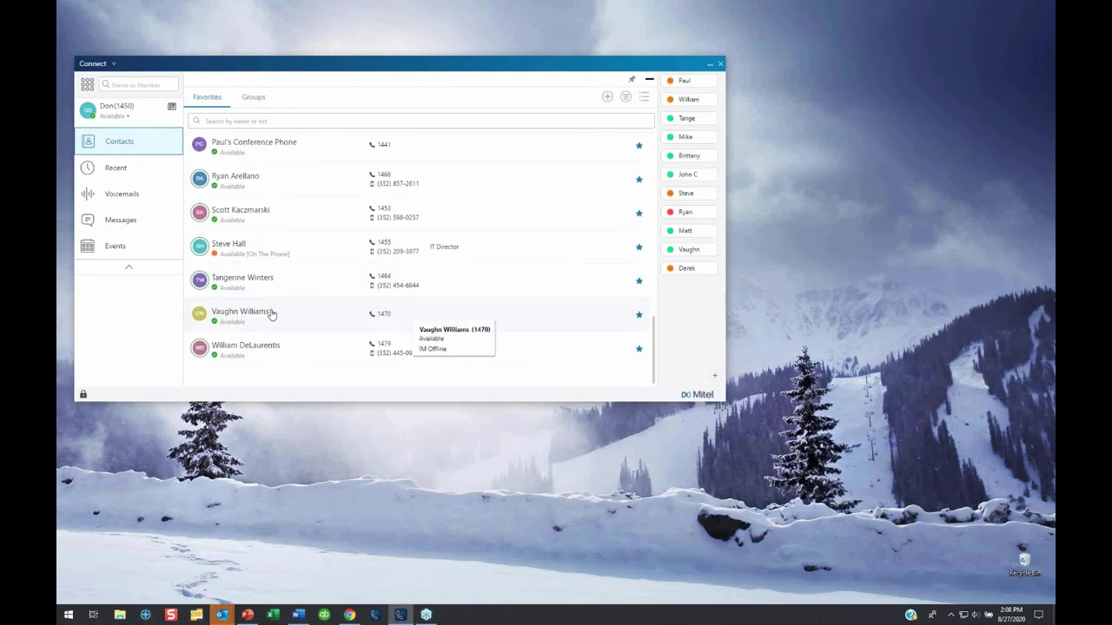
{"action": "type", "text": "duphily"}
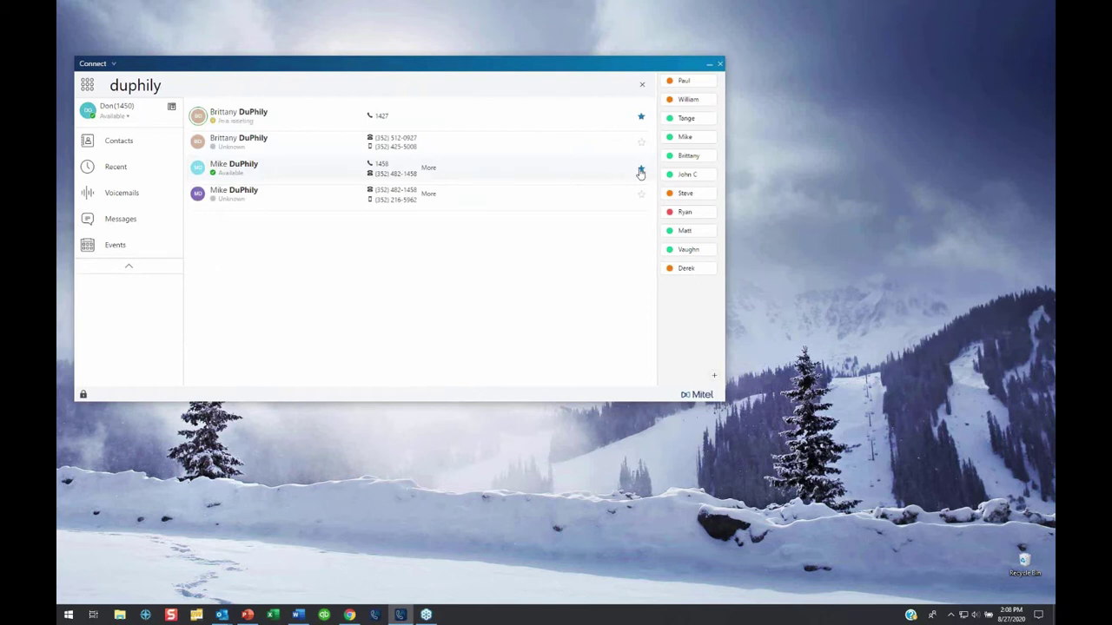
Clear the search, search by a first name and star the third result as a favorite.
{"action": "left_click", "coordinate": [641, 85]}
{"action": "left_click", "coordinate": [135, 85]}
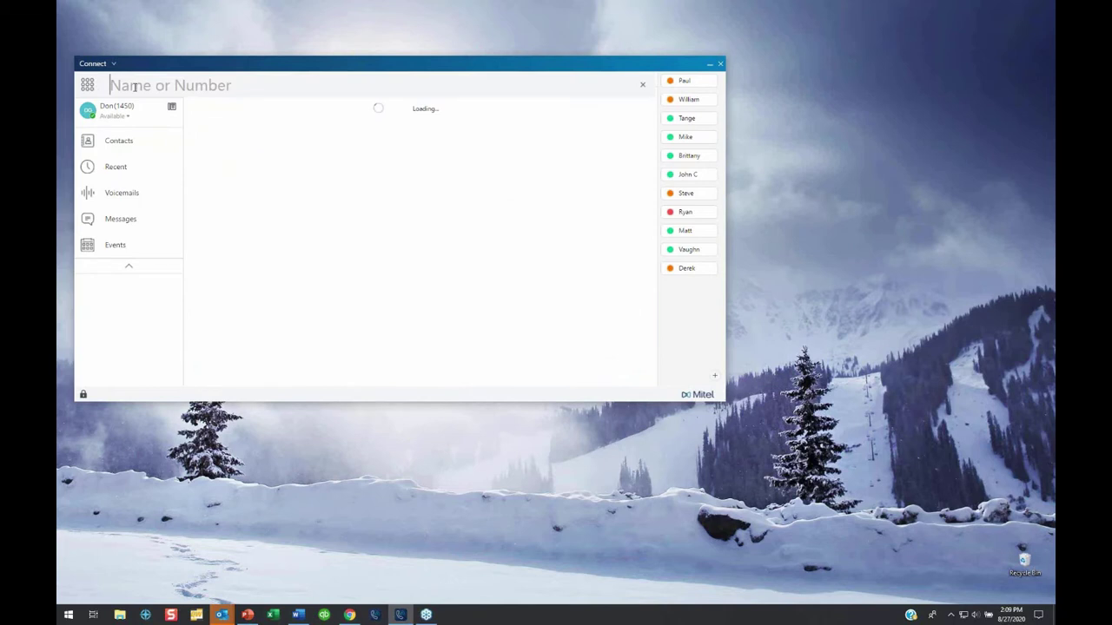
{"action": "type", "text": "michelle"}
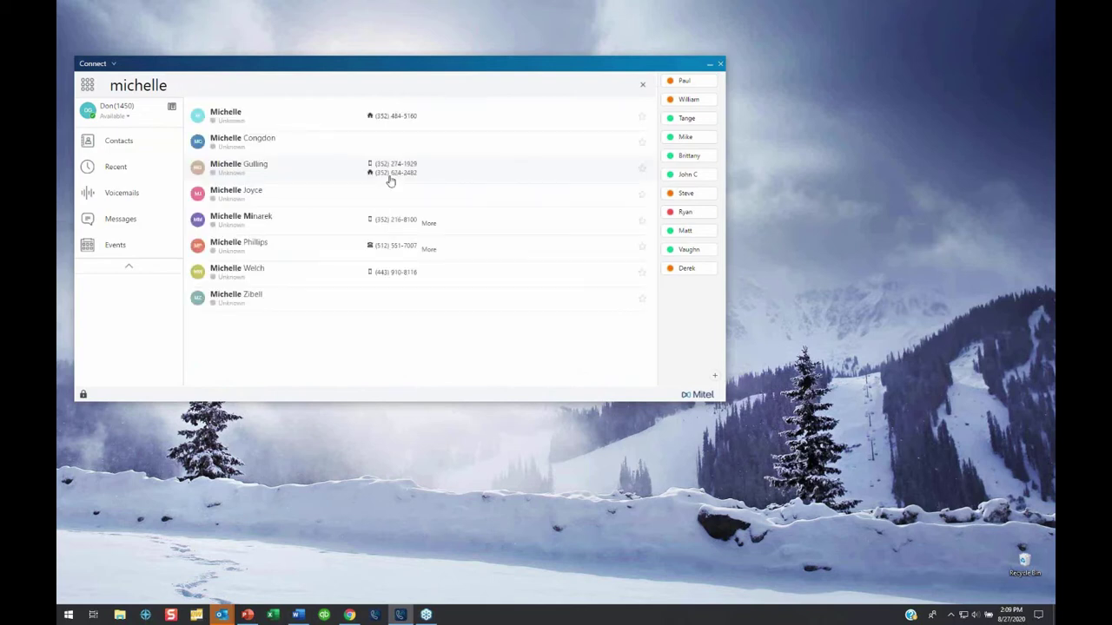
{"action": "left_click", "coordinate": [642, 170]}
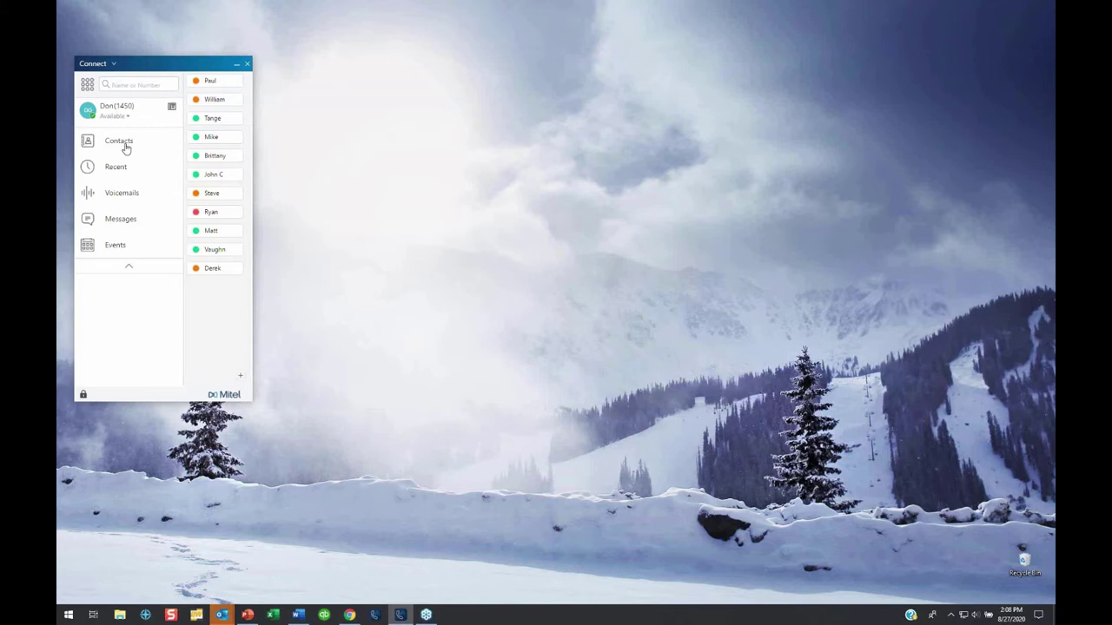
Open Contacts and scroll through the Favorites list.
{"action": "left_click", "coordinate": [126, 146]}
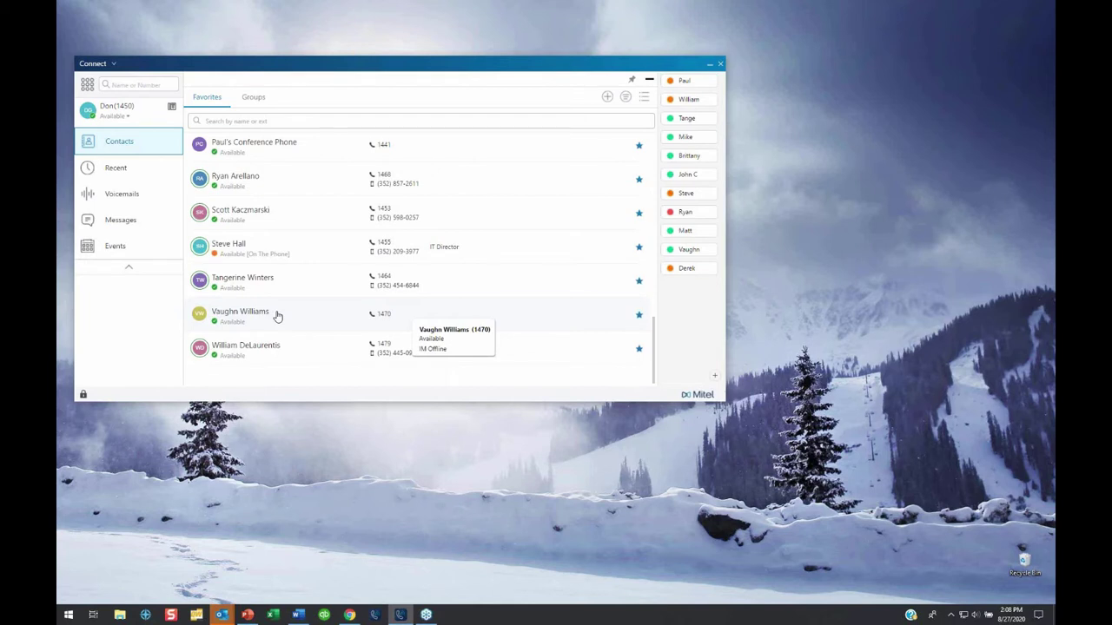
{"action": "scroll", "coordinate": [233, 257], "scroll_direction": "up", "scroll_amount": 3}
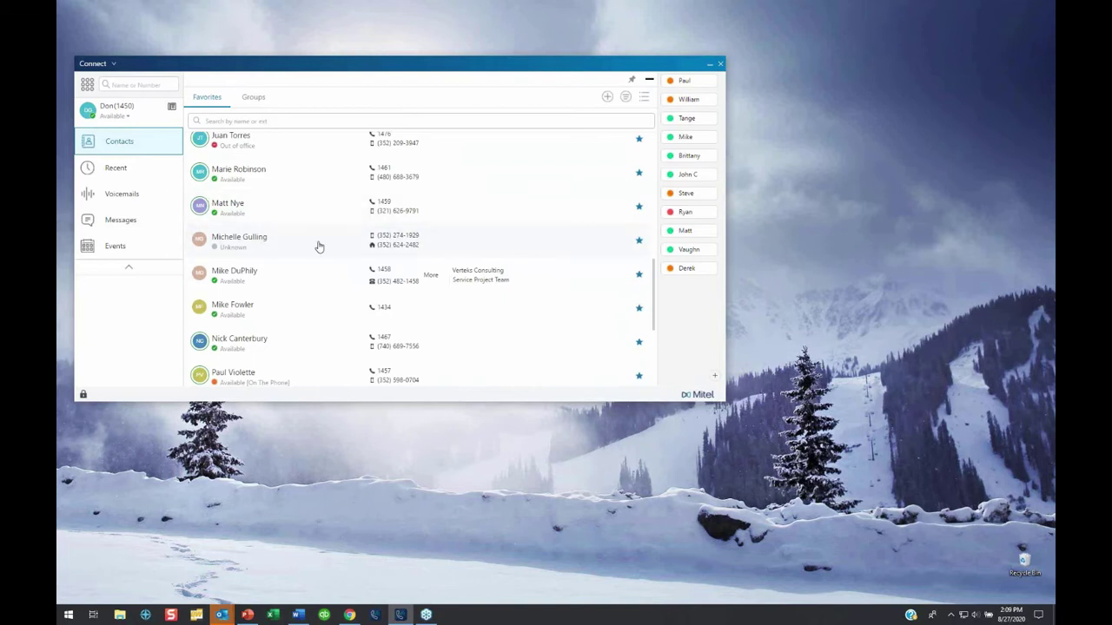
{"action": "scroll", "coordinate": [318, 250], "scroll_direction": "down", "scroll_amount": 1}
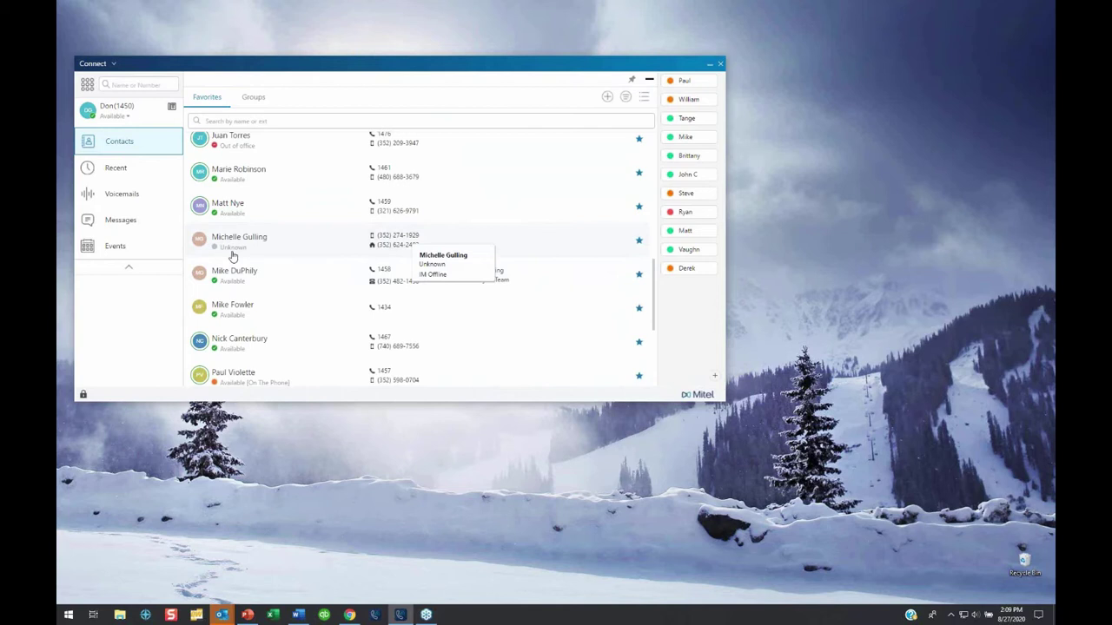
{"action": "scroll", "coordinate": [497, 229], "scroll_direction": "down", "scroll_amount": 1}
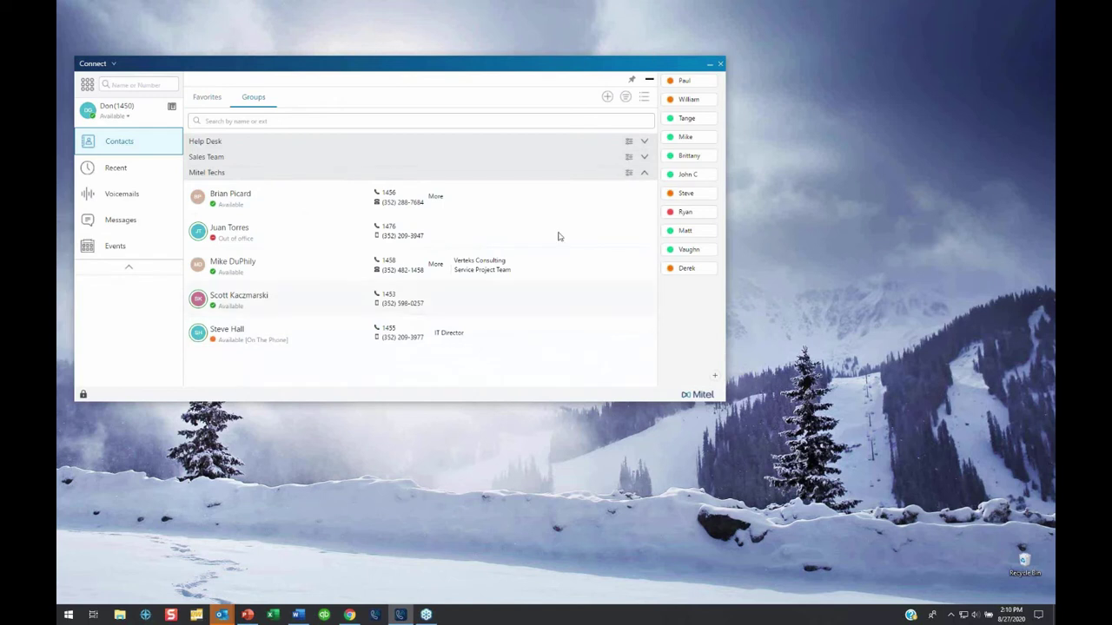
Collapse and re-expand Mitel Techs, then show its details and members.
{"action": "left_click", "coordinate": [644, 175]}
{"action": "left_click", "coordinate": [645, 175]}
{"action": "left_click", "coordinate": [629, 175]}
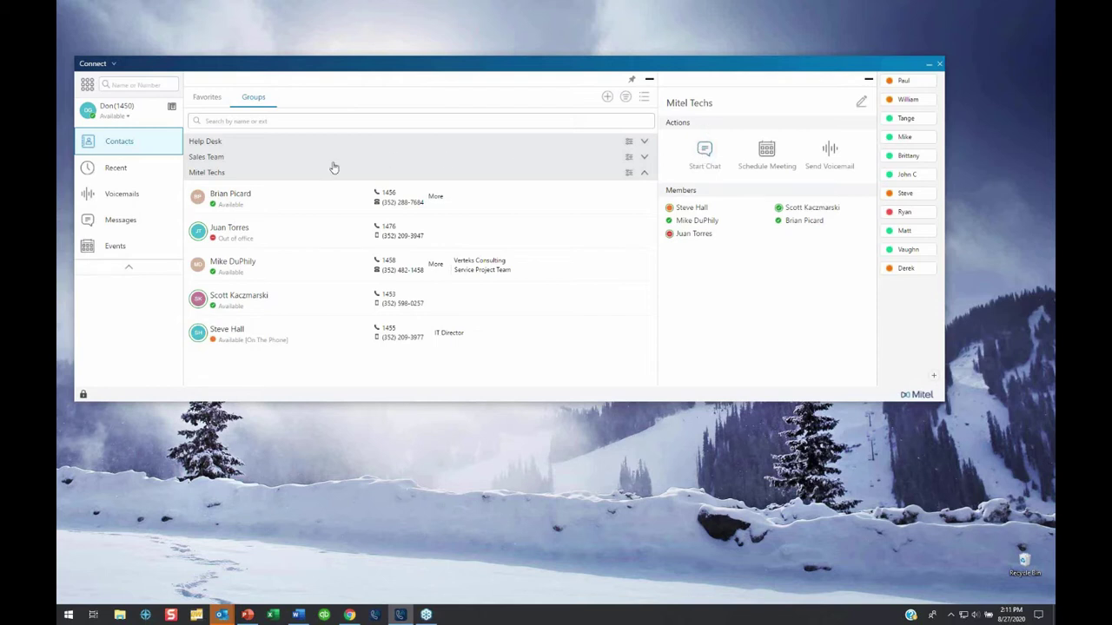
Collapse Mitel Techs, expand Sales Team and open its details panel.
{"action": "left_click", "coordinate": [644, 174]}
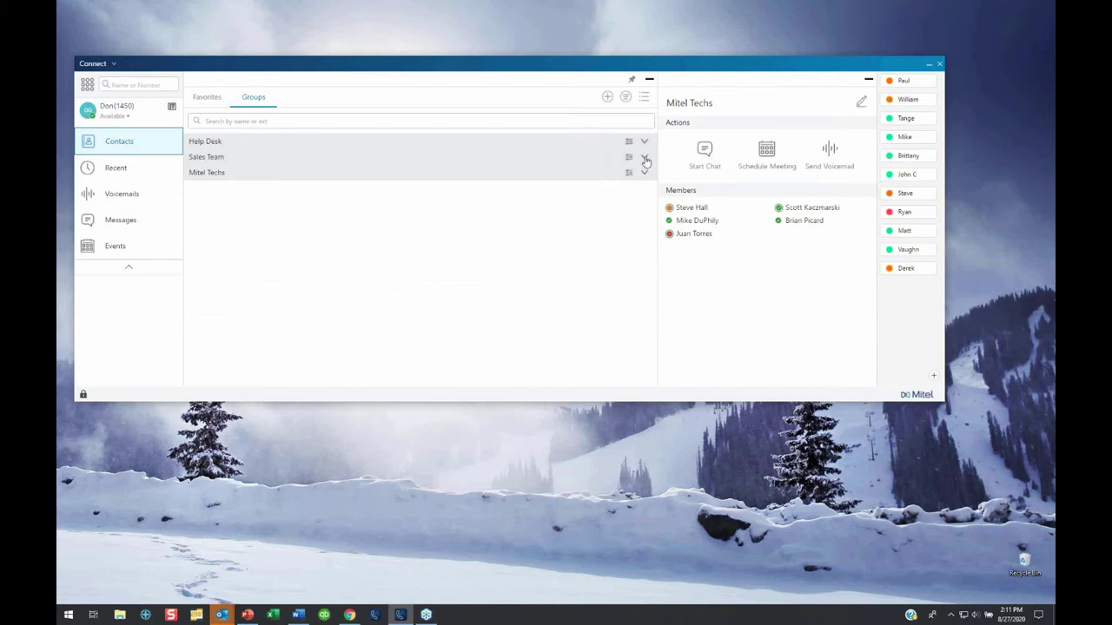
{"action": "left_click", "coordinate": [644, 158]}
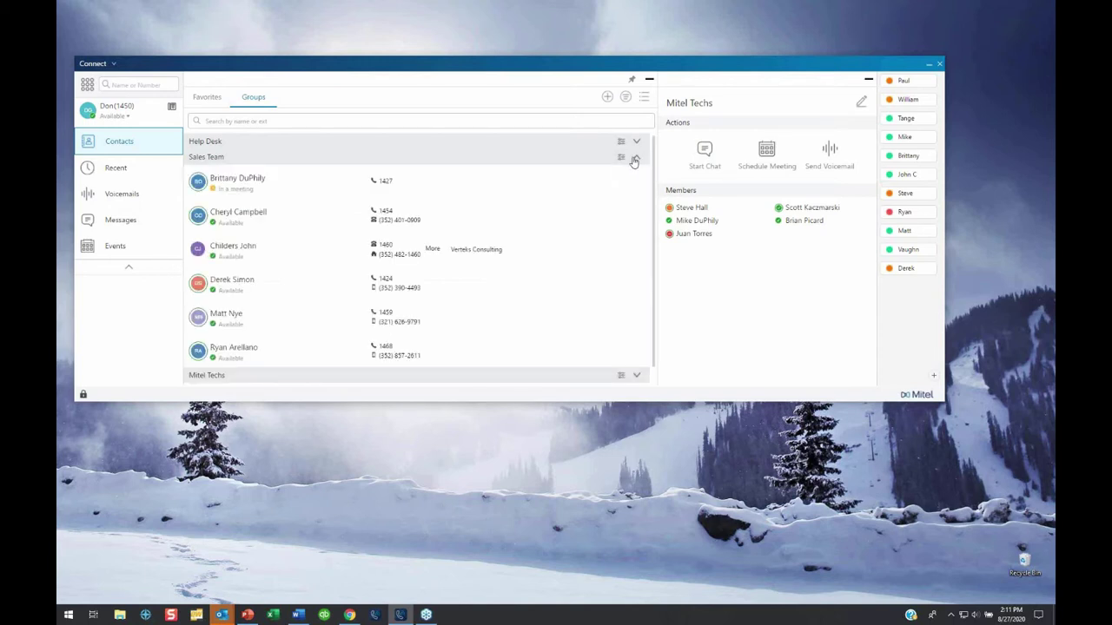
{"action": "left_click", "coordinate": [620, 162]}
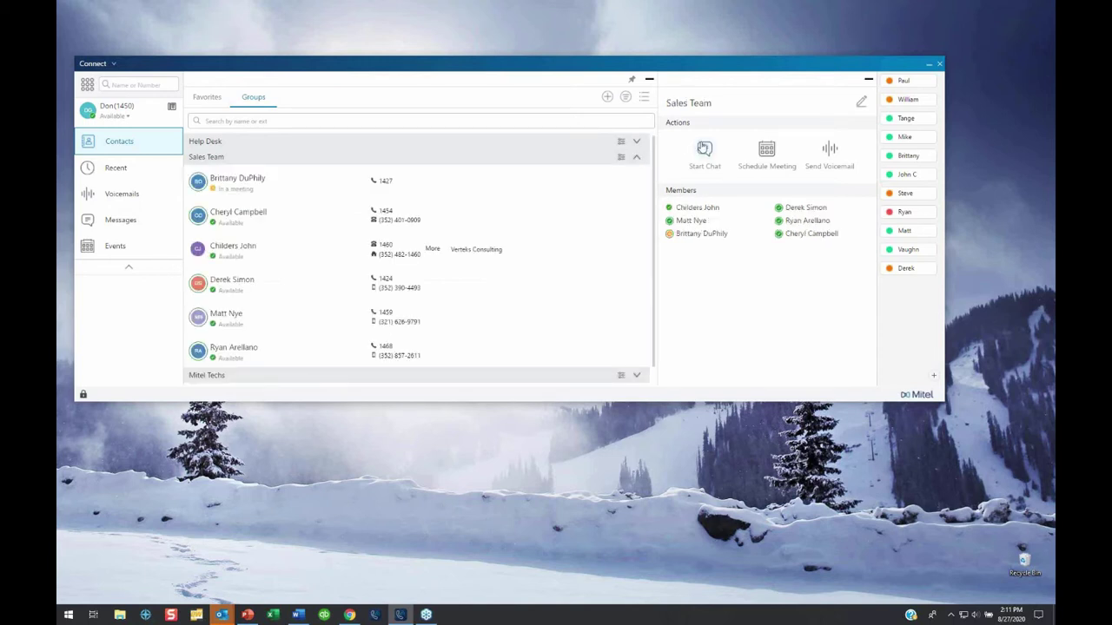
Send 'This is a test chat to the sales team - reply if you can.' plus a sunglasses emoji to Sales Team.
{"action": "left_click", "coordinate": [703, 150]}
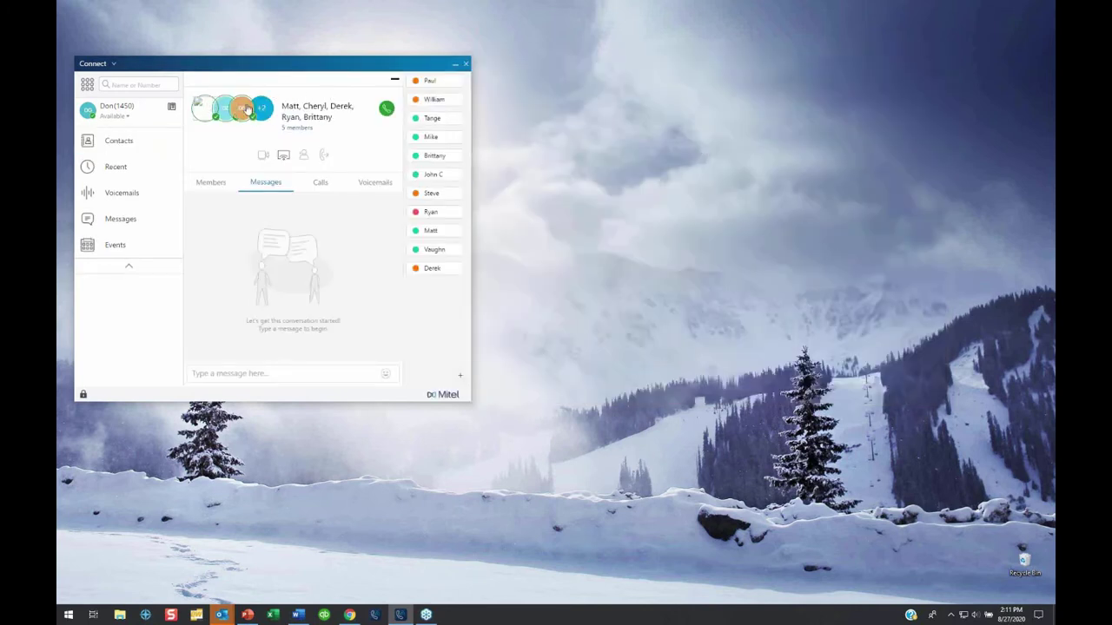
{"action": "left_click", "coordinate": [227, 373]}
{"action": "type", "text": "This is a test chat to the sales team - reply if you can"}
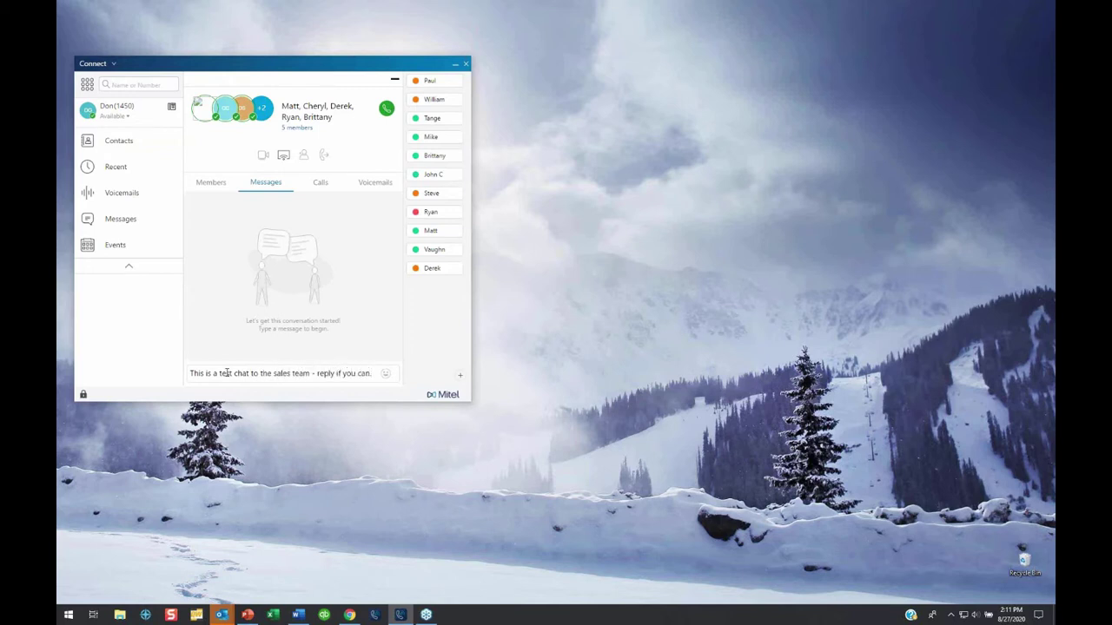
{"action": "type", "text": "."}
{"action": "left_click", "coordinate": [384, 373]}
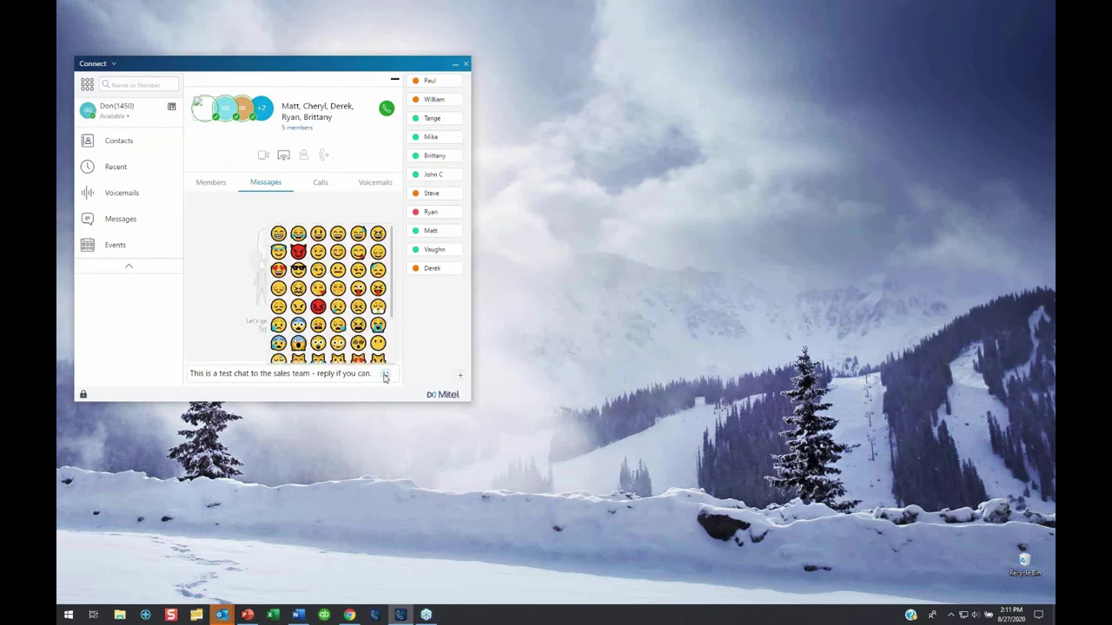
{"action": "left_click", "coordinate": [300, 270]}
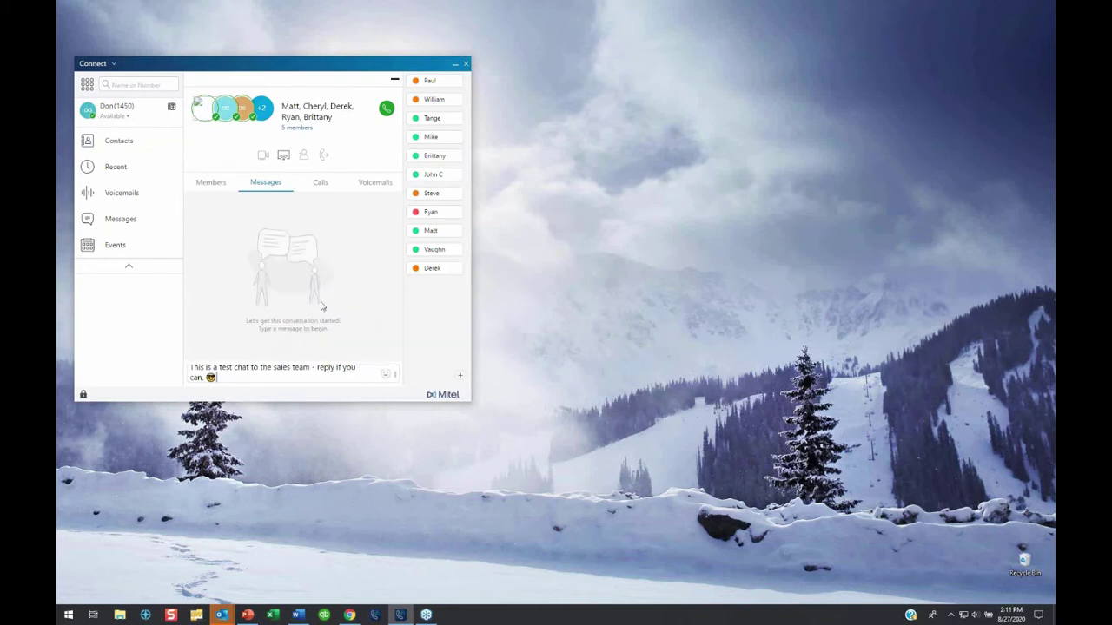
{"action": "key", "text": "Return"}
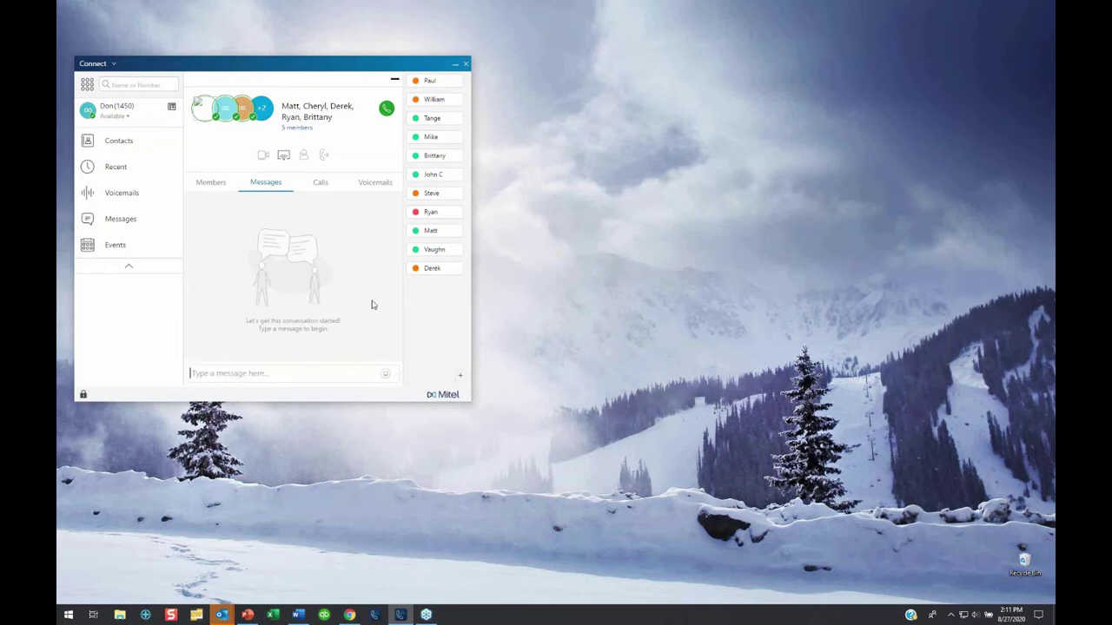